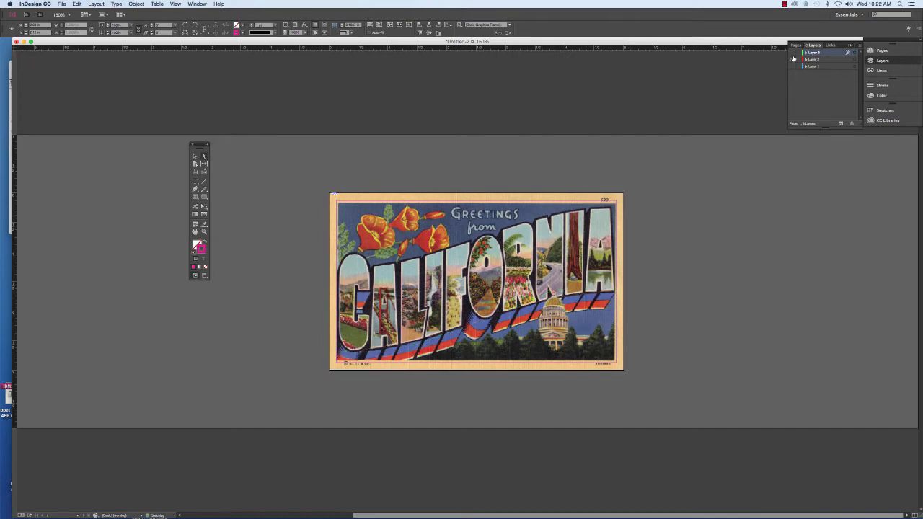
Hide the postcard image layer and add a new layer above the existing ones.
left_click(793, 56)
left_click(841, 123)
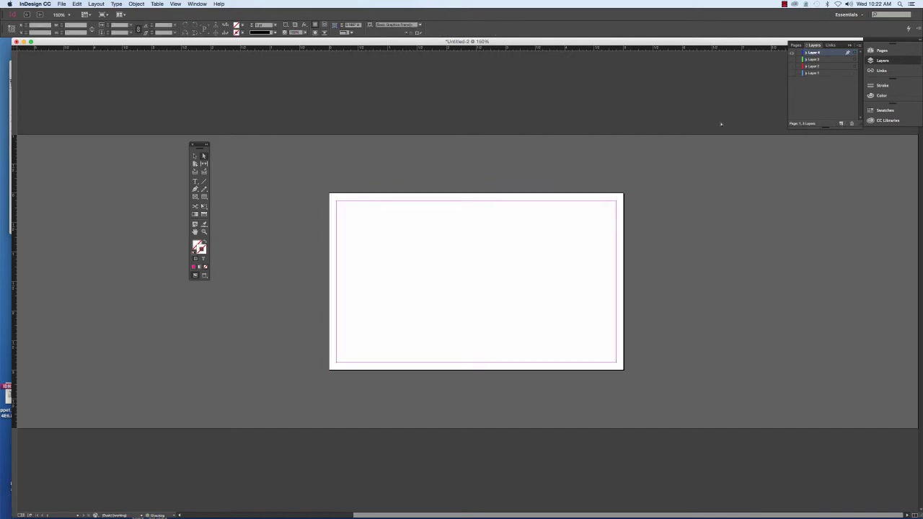
Draw a wide text frame in the upper part of the page, enter TEXT, and delete the frame.
left_click(194, 181)
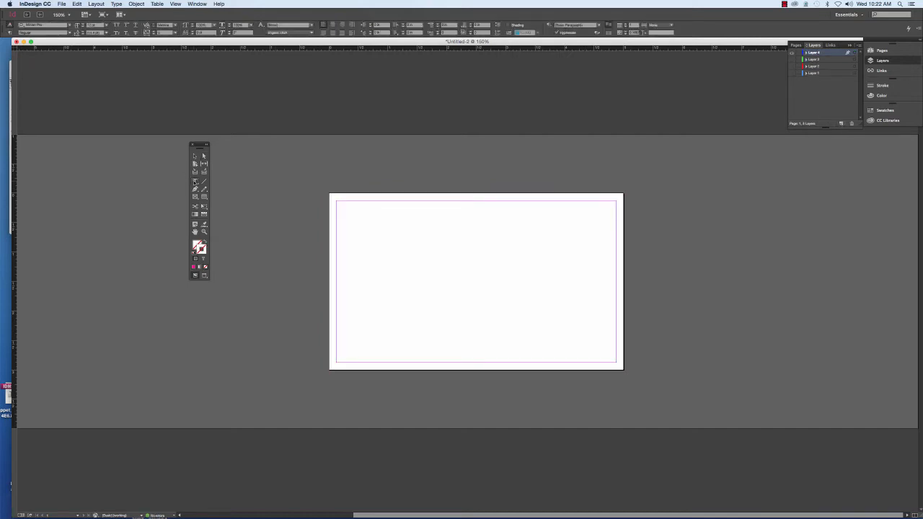
left_click_drag(364, 214, 567, 295)
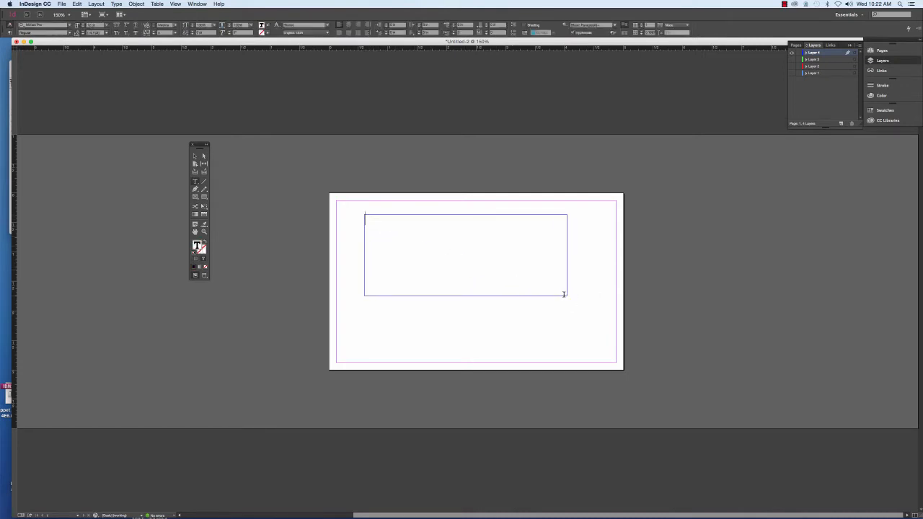
type("TEXT")
left_click(193, 156)
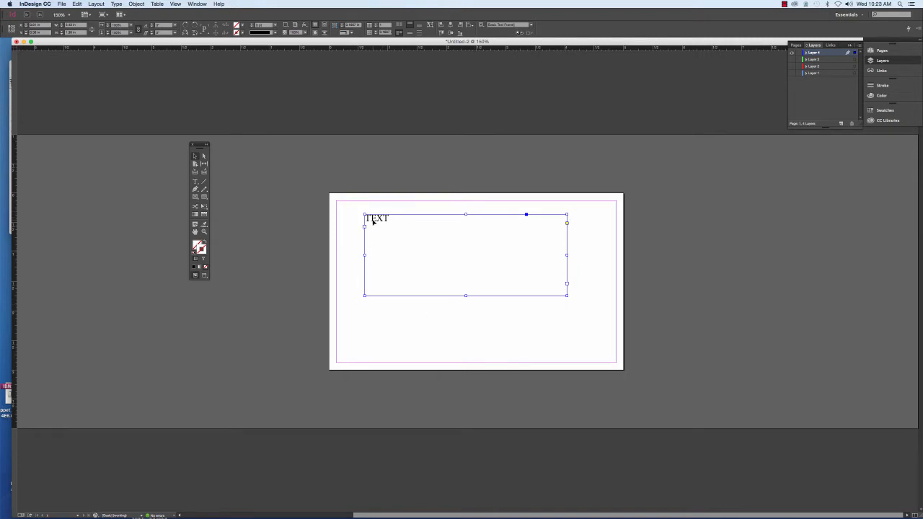
key("Delete")
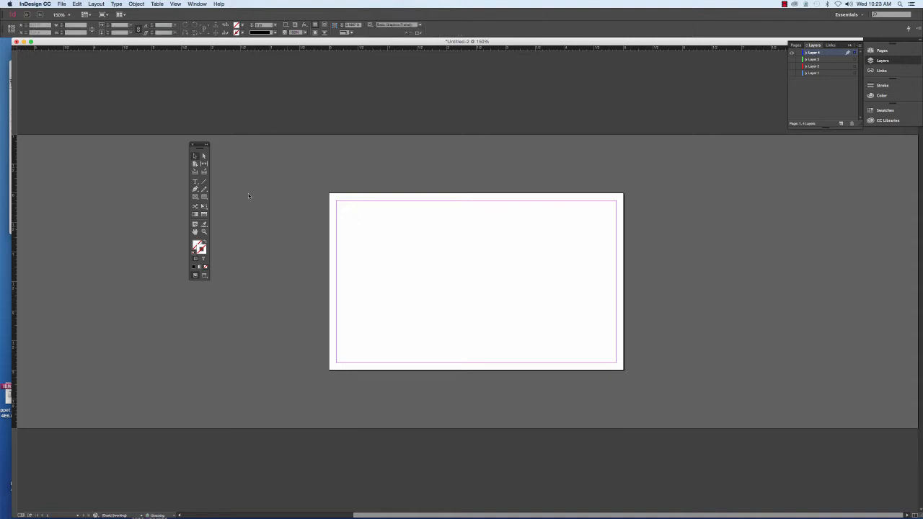
Draw a circle with the Ellipse tool, slightly right of the page's centre and within the margins.
left_click(195, 184)
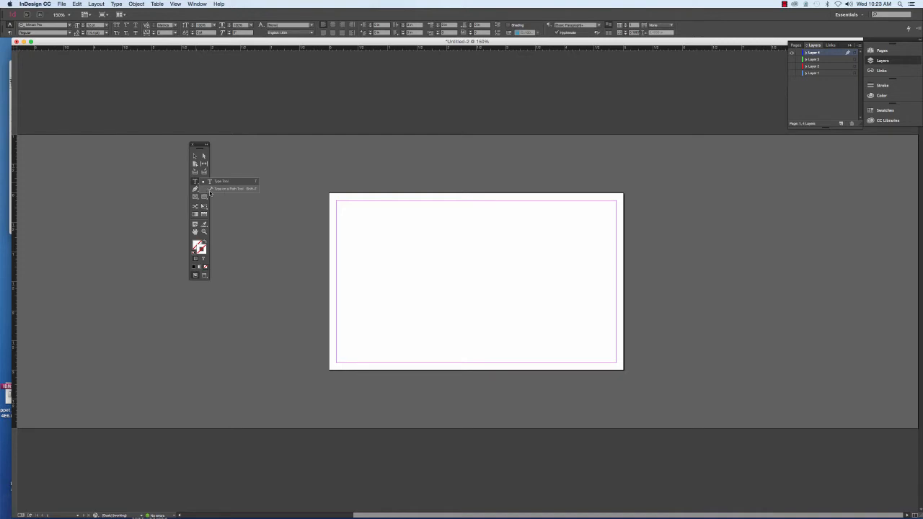
left_click(210, 189)
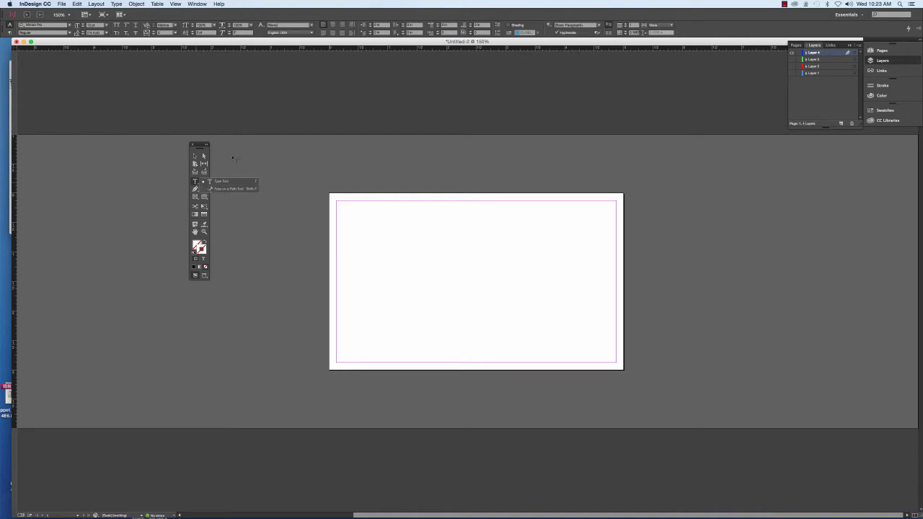
left_click(205, 196)
left_click(229, 203)
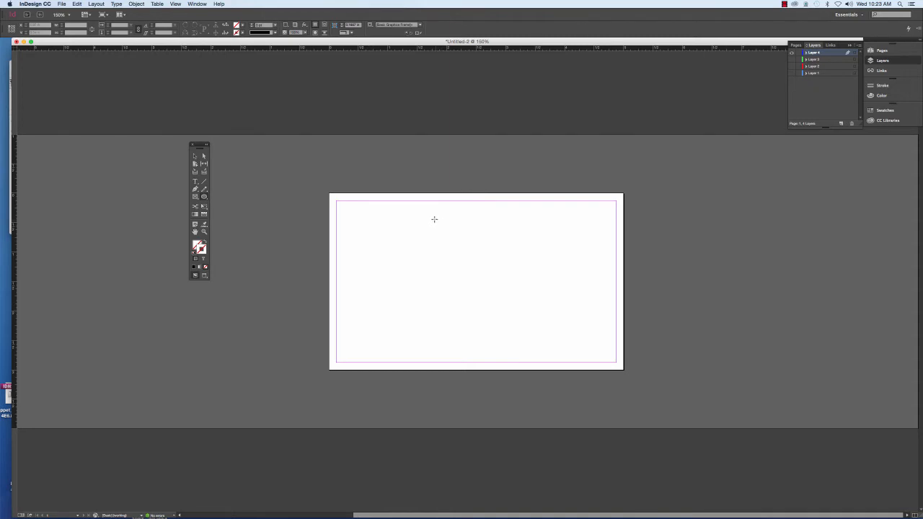
left_click_drag(434, 217, 586, 335)
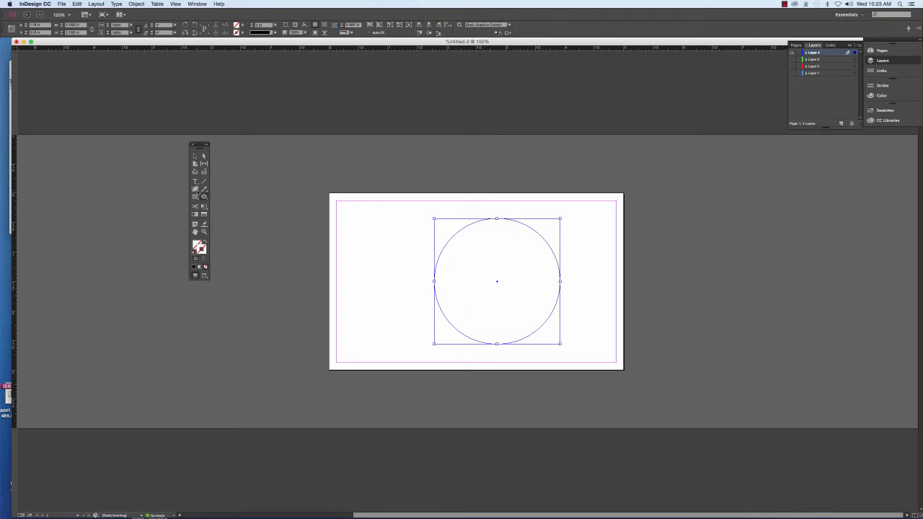
Turn the circle into a type path and fill it with placeholder text.
left_click(195, 181)
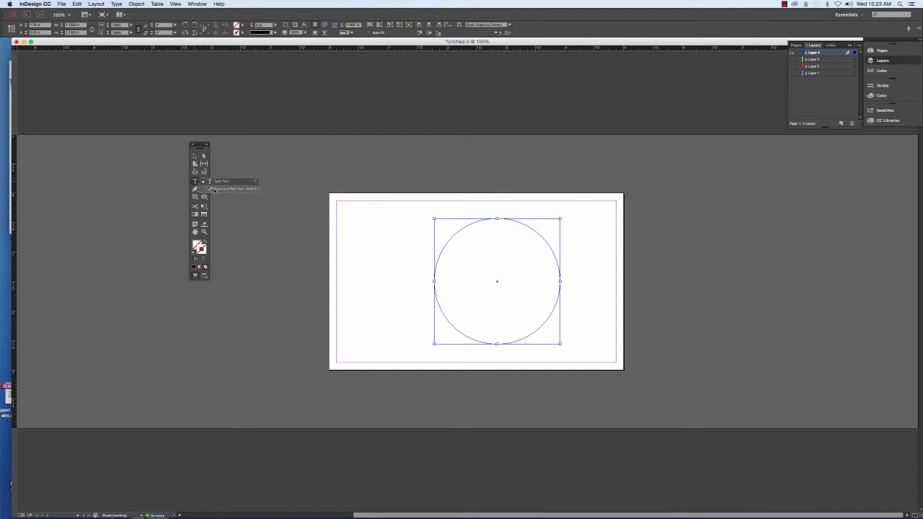
left_click(215, 189)
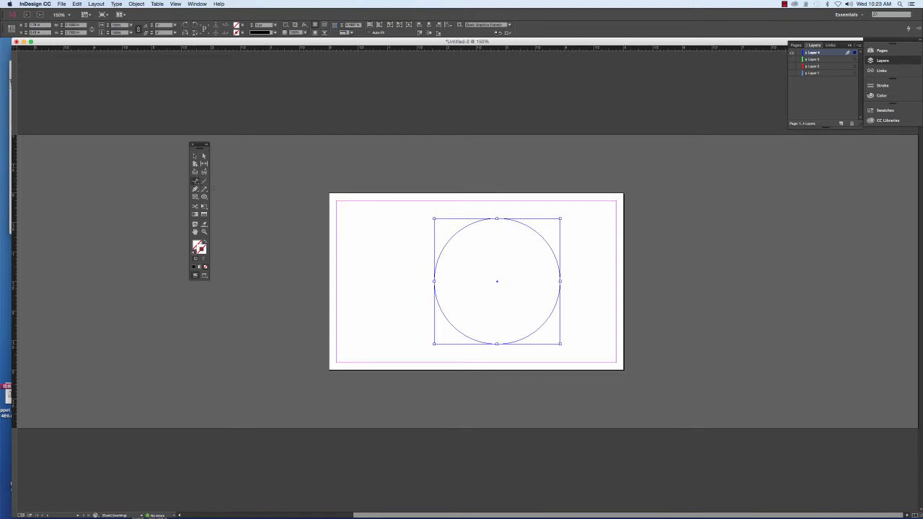
left_click(532, 228)
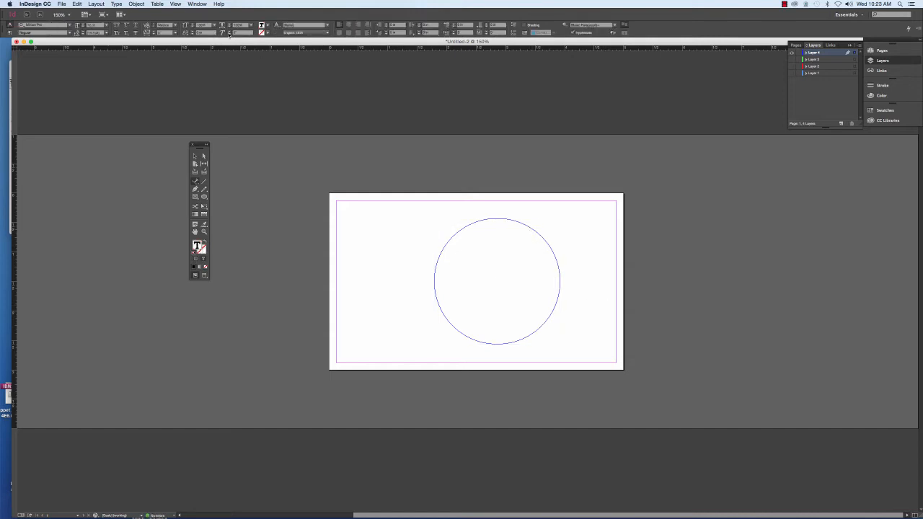
left_click(117, 4)
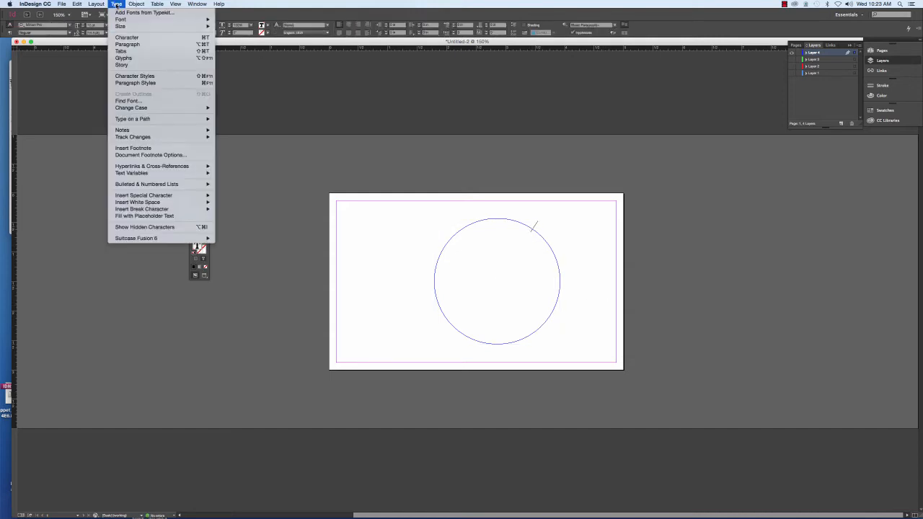
left_click(155, 216)
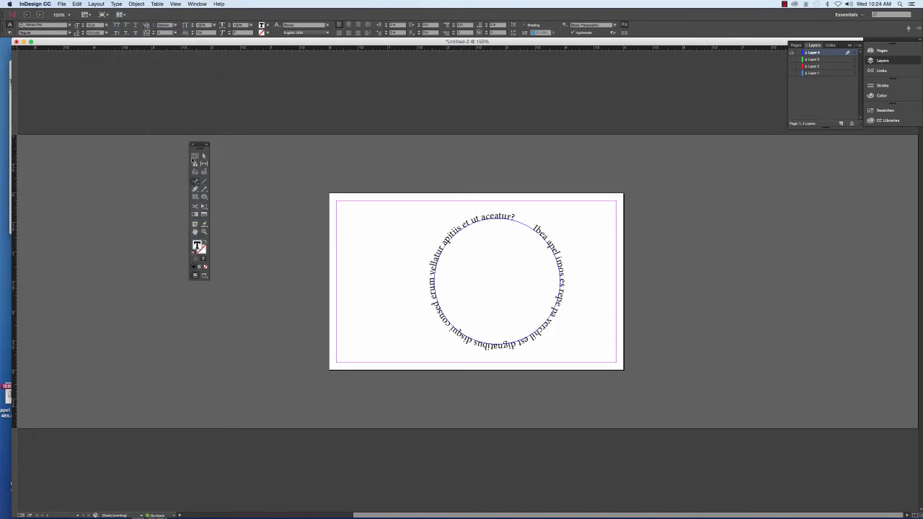
Slide the start of the placeholder text clockwise along the circle.
left_click(193, 155)
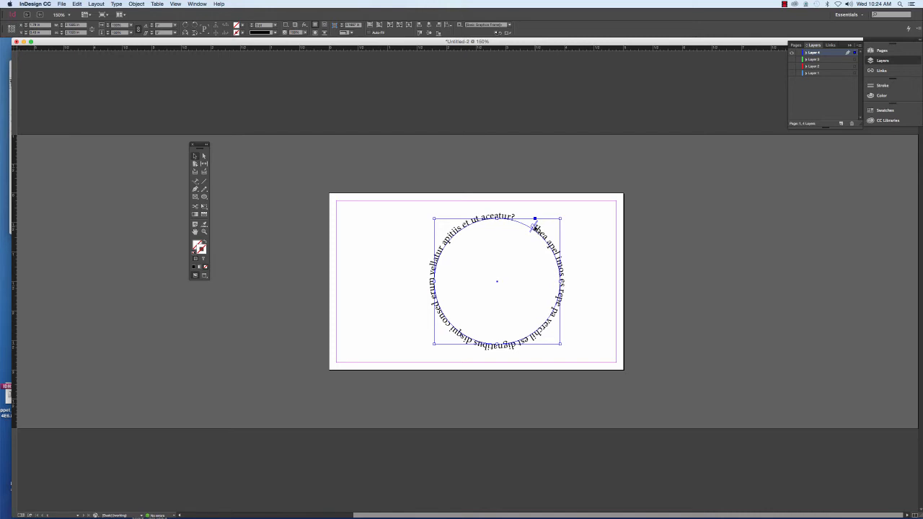
left_click_drag(534, 228, 548, 244)
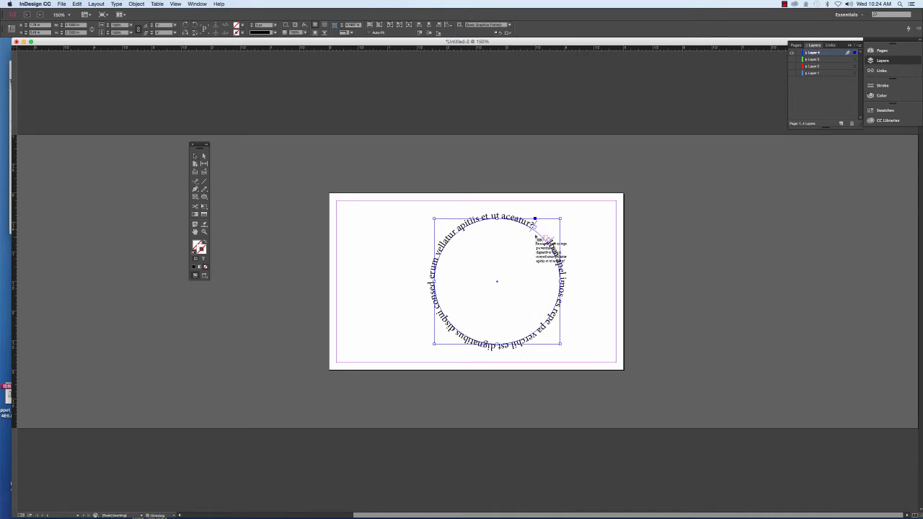
left_click(536, 229)
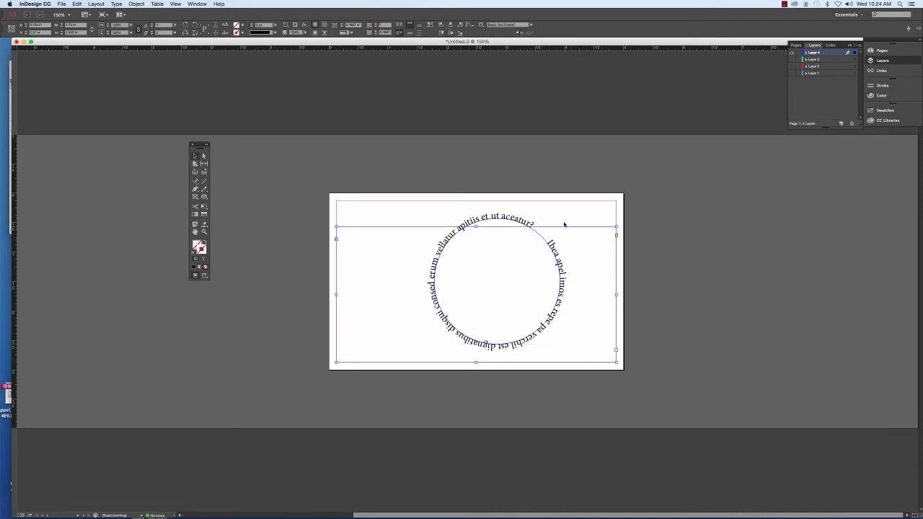
left_click(562, 222)
left_click(560, 221)
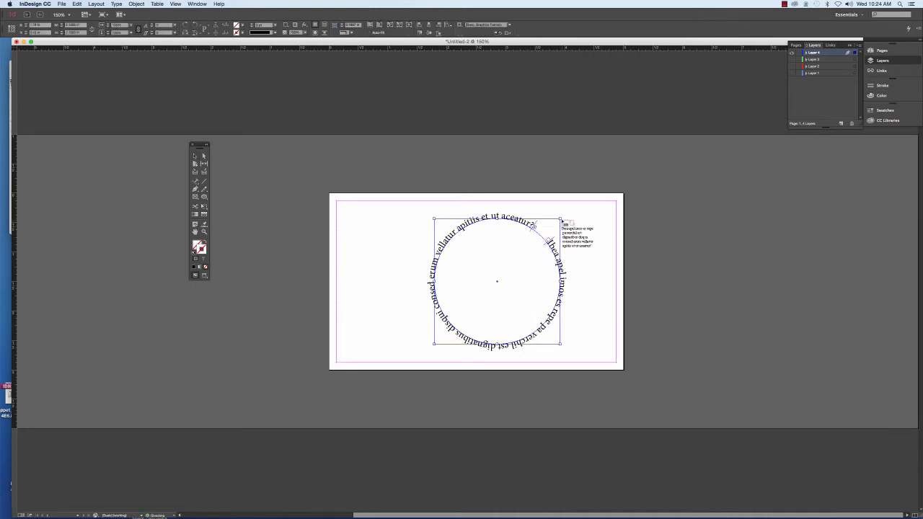
left_click(561, 240)
left_click(652, 224)
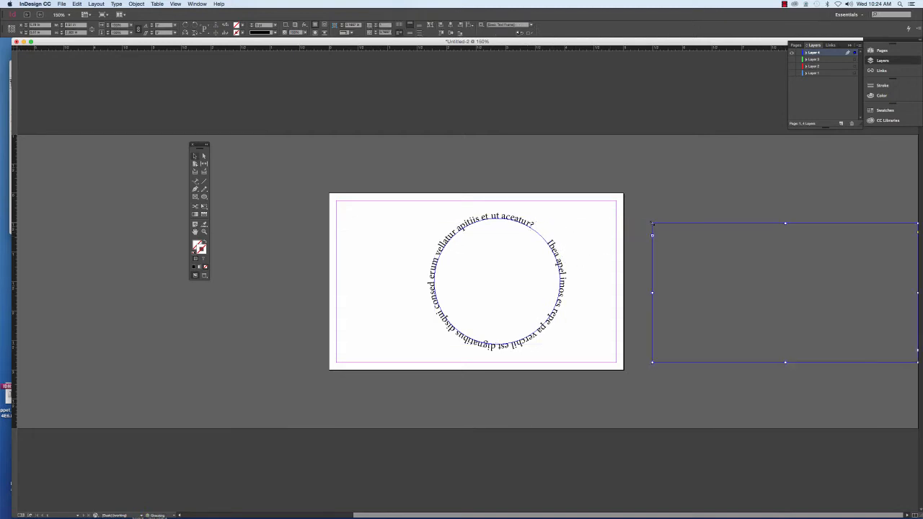
key("super+z")
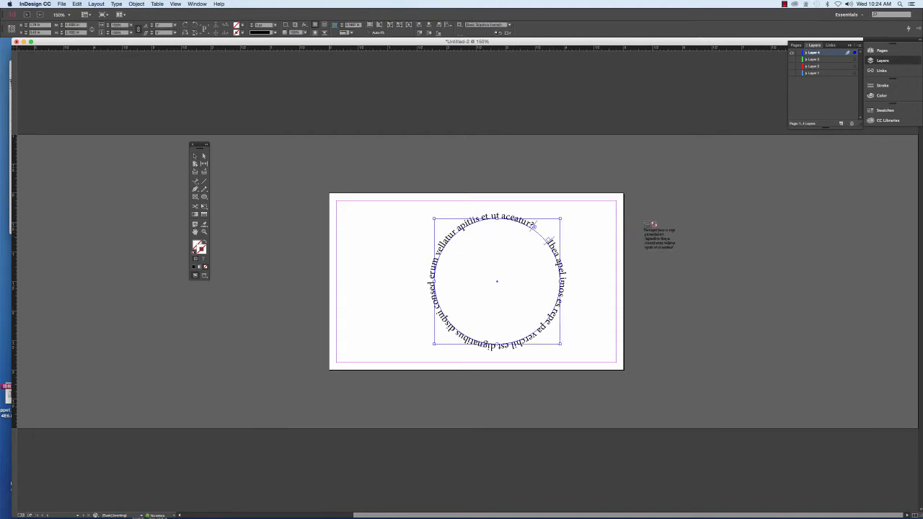
Slide the text a little counter-clockwise along the circle and delete the circle with its text.
left_click(194, 157)
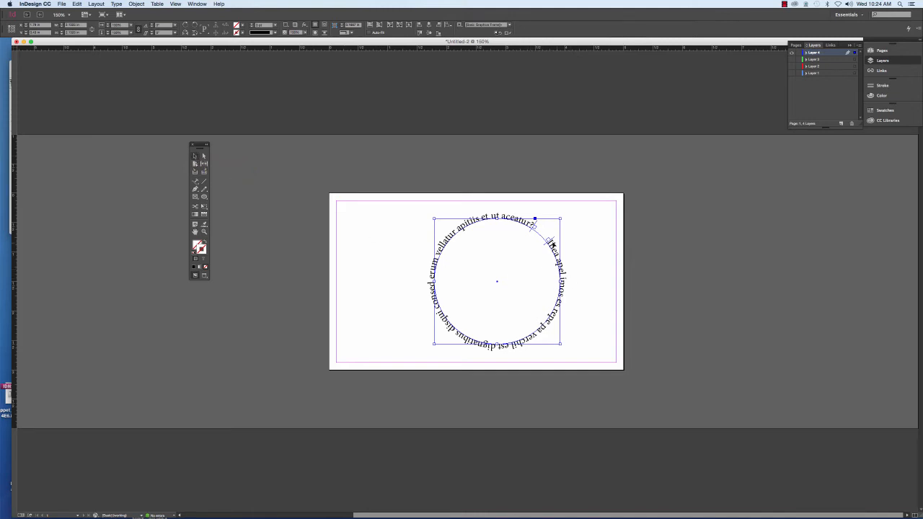
left_click_drag(554, 241, 526, 218)
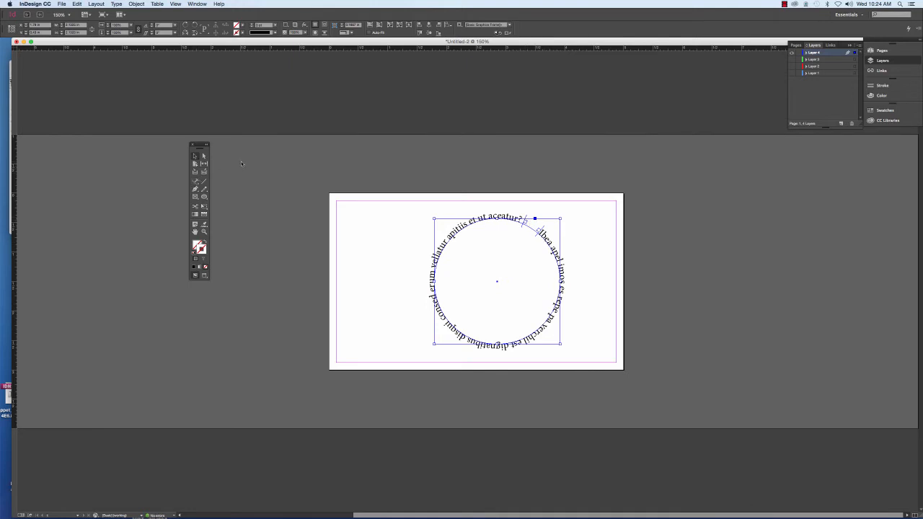
key("Delete")
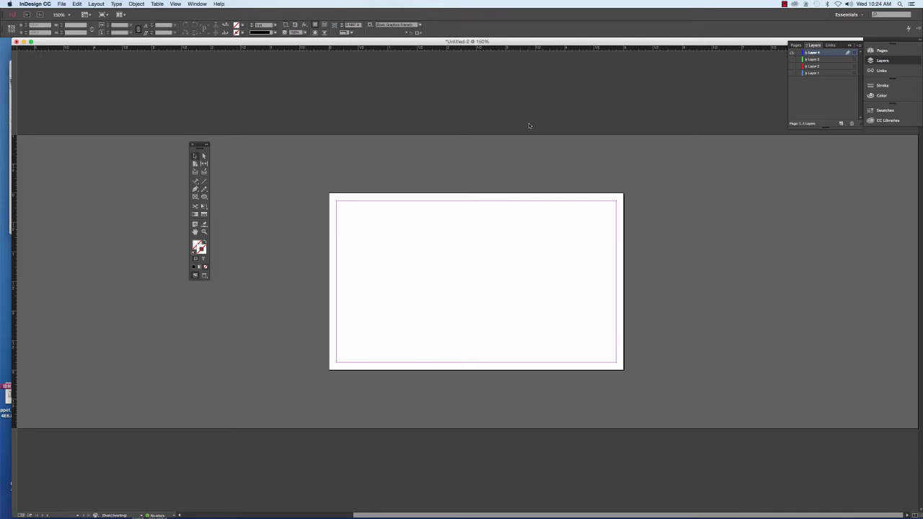
Show Layer 3 with the curved line and Layer 2 with the postcard, and enter California as type along the curve.
left_click(792, 60)
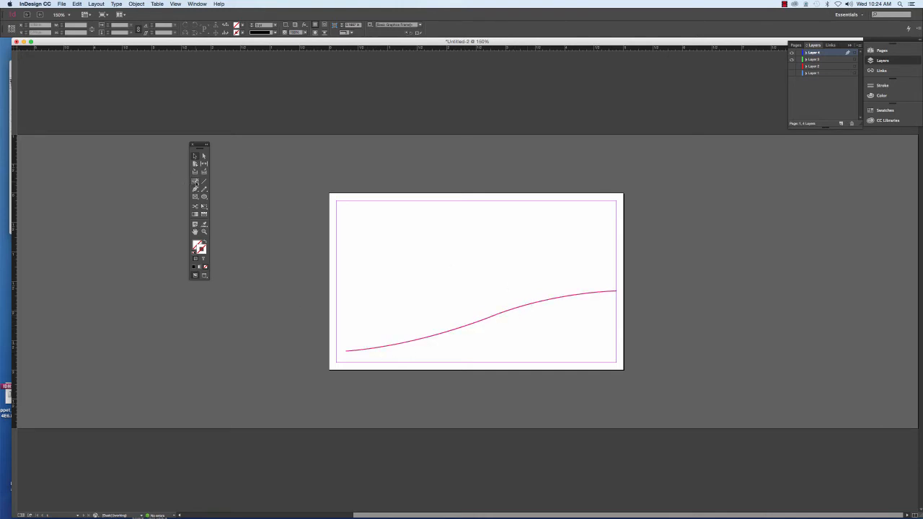
left_click(195, 182)
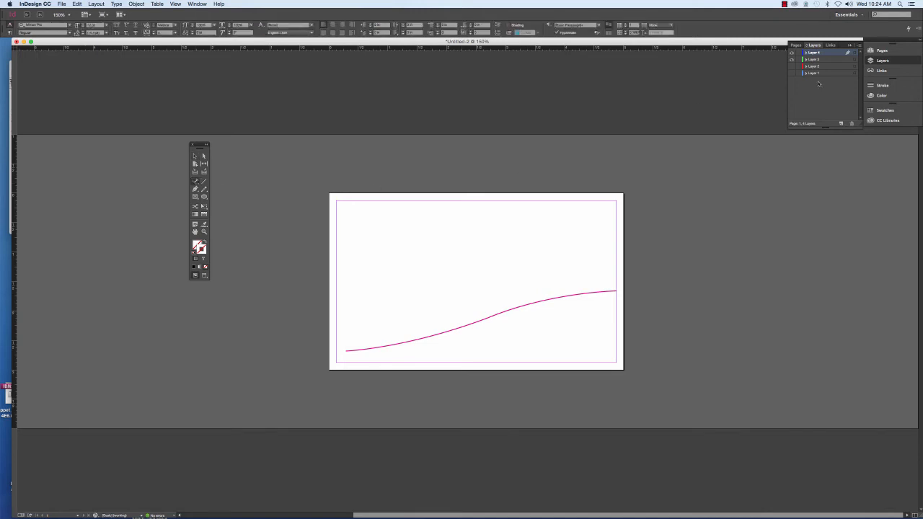
left_click(793, 66)
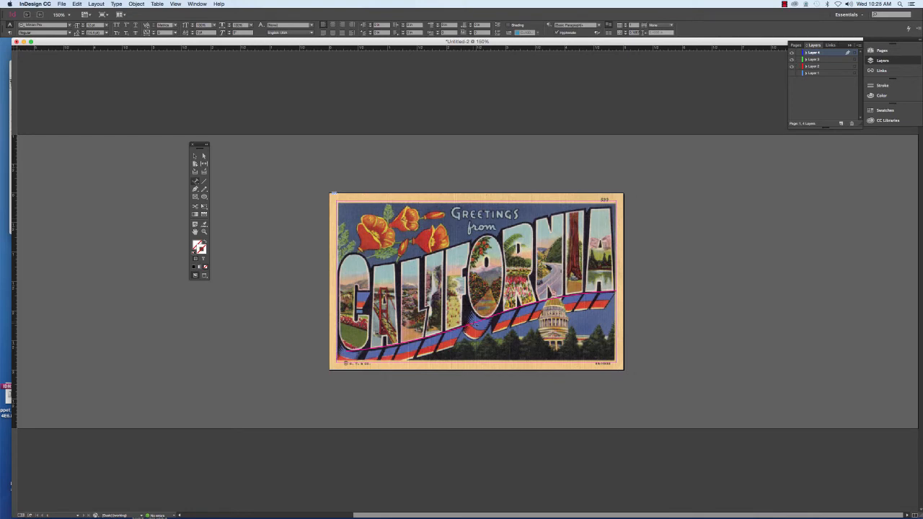
left_click(475, 324)
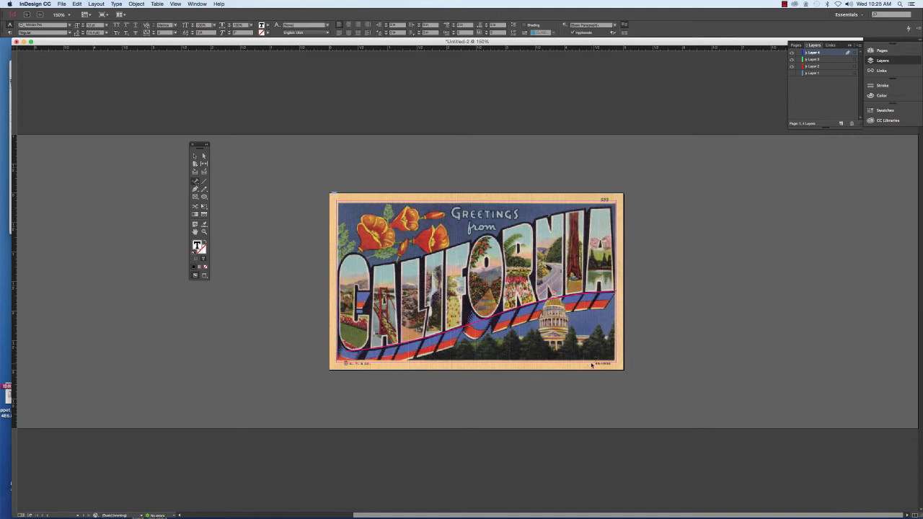
type("California")
Set the whole word California on the curve in Helvetica Neue, Condensed Black style.
key("shift+Left")
key("shift+Left")
key("shift+Left")
key("shift+Left")
key("shift+Left")
key("shift+Left")
key("shift+Left")
key("shift+Left")
key("shift+Left")
key("shift+Left")
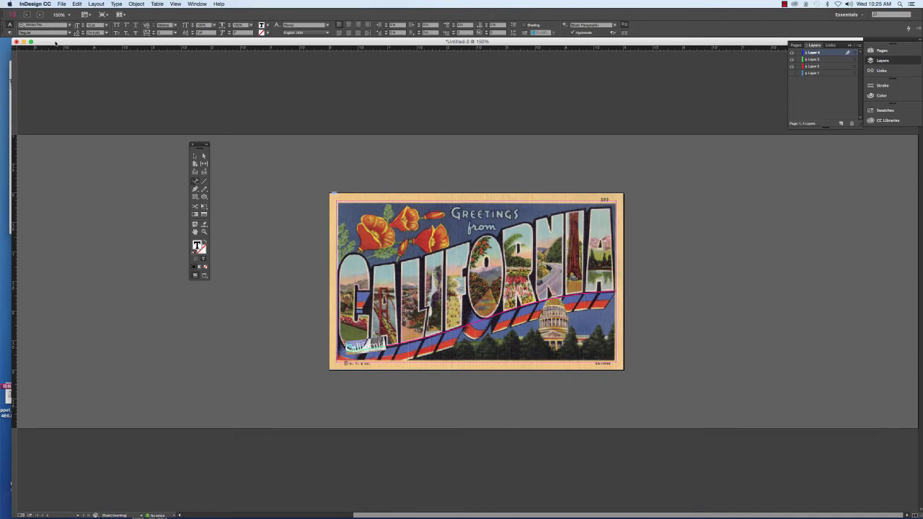
left_click(70, 25)
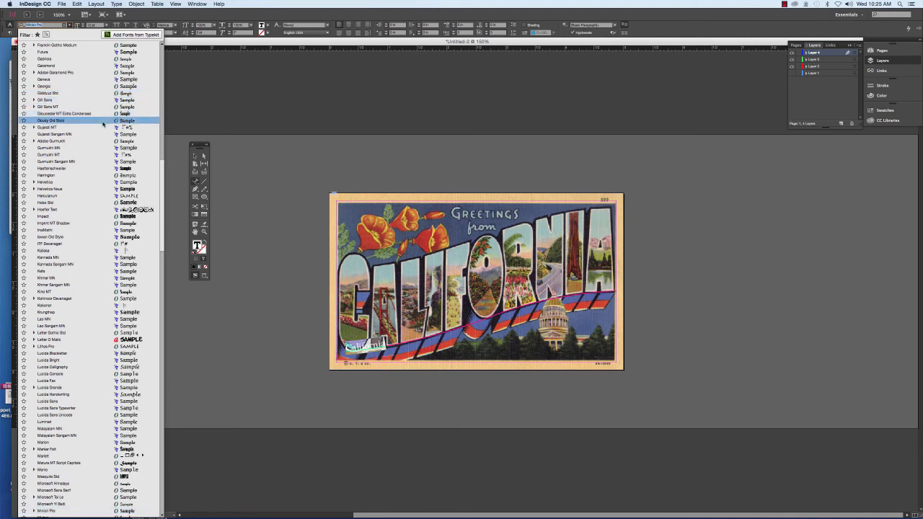
scroll(101, 101, "up", 1)
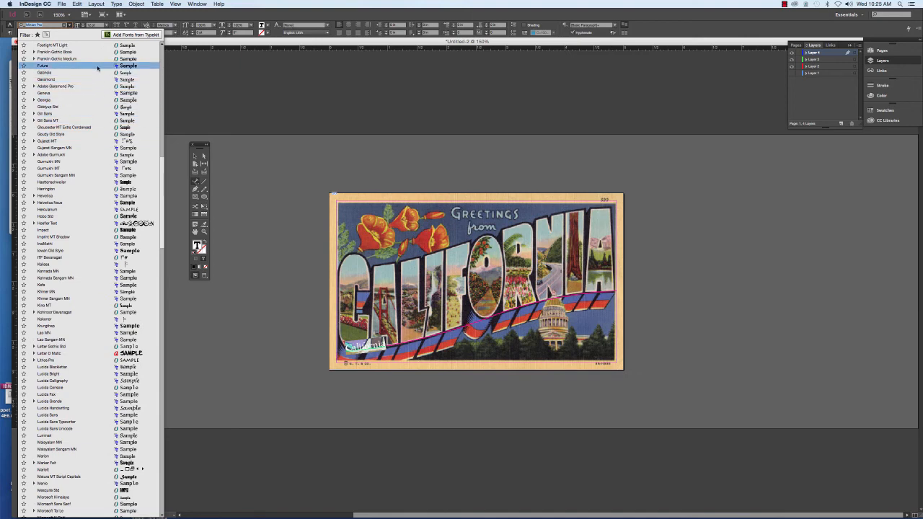
left_click(84, 206)
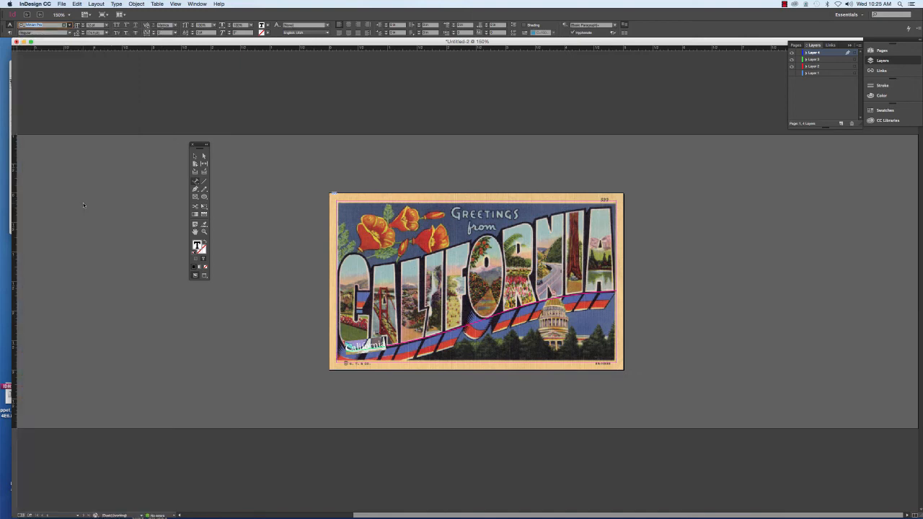
left_click(70, 32)
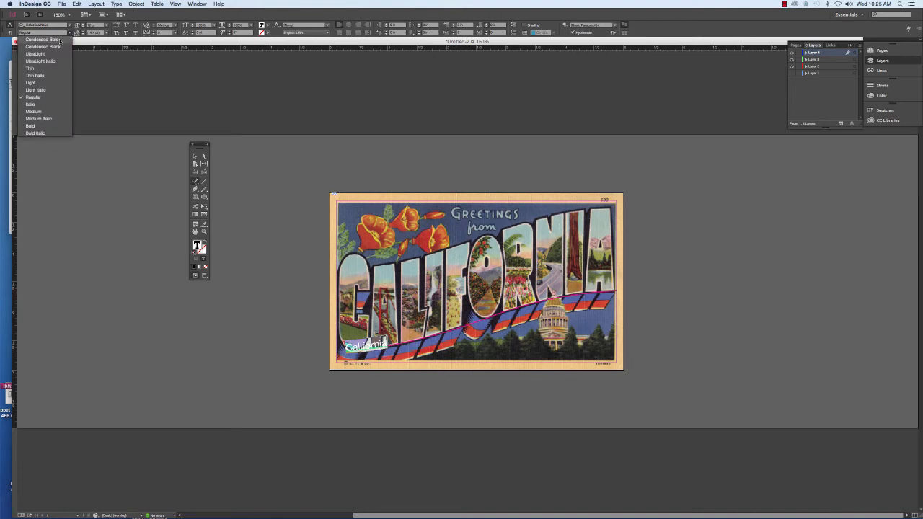
left_click(42, 46)
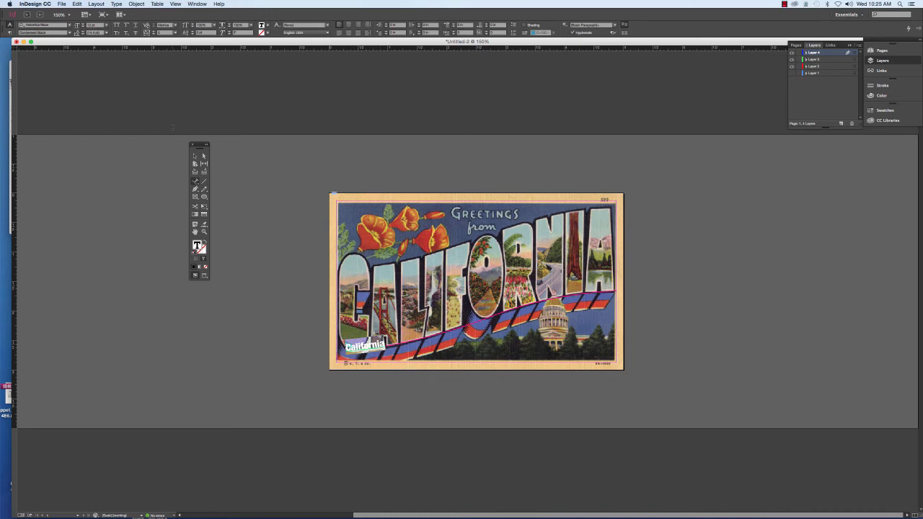
Enlarge the word California on the curve to a font size of 72 pt.
left_click(84, 24)
left_click(84, 25)
left_click(83, 25)
left_click(83, 24)
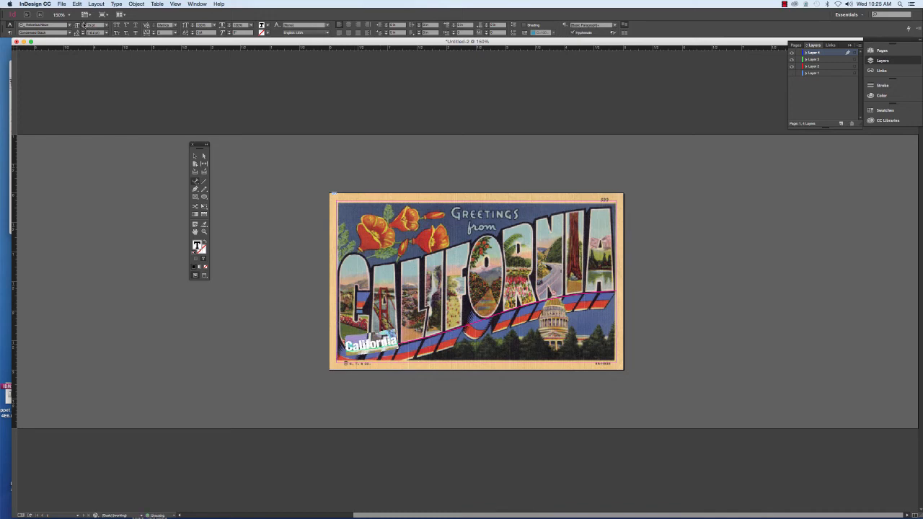
left_click(84, 25)
left_click(83, 24)
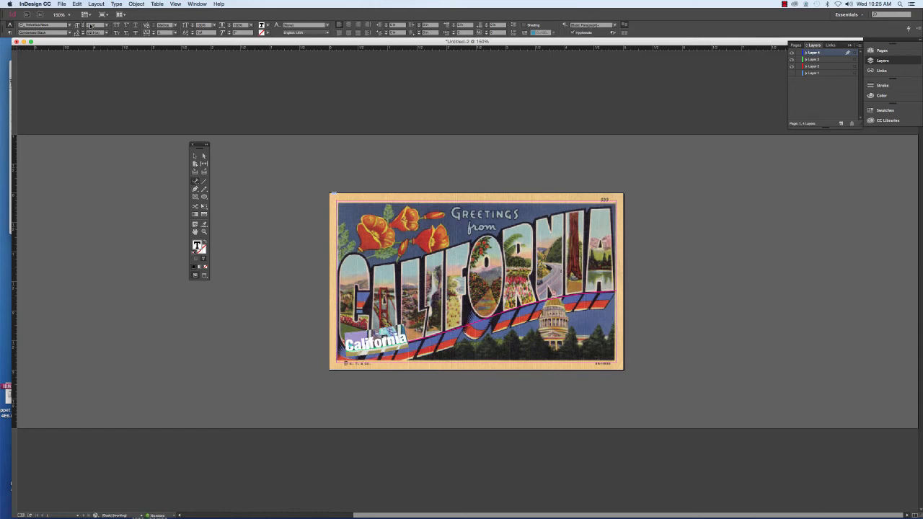
left_click(90, 25)
left_click(106, 26)
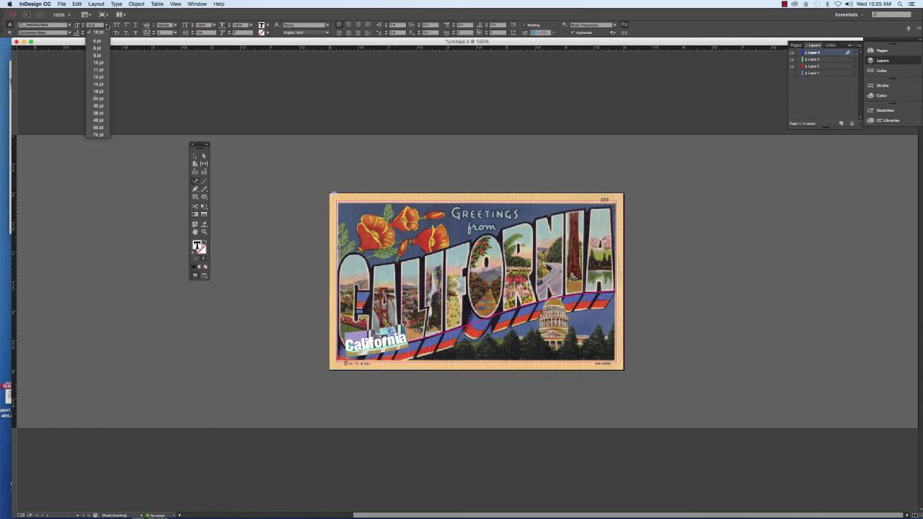
left_click(98, 134)
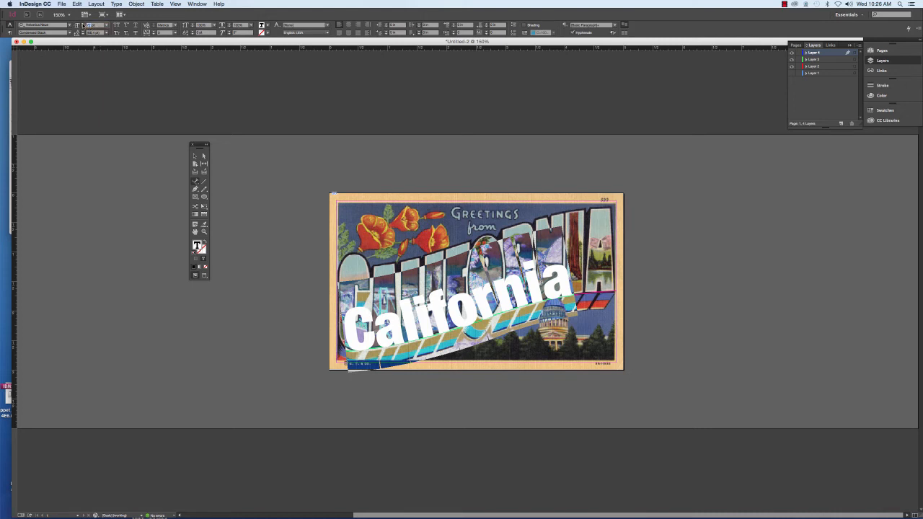
Increase the font size of California in single-point increments until the word spans the full length of the curve.
left_click(83, 24)
left_click(82, 25)
left_click(83, 24)
left_click(83, 25)
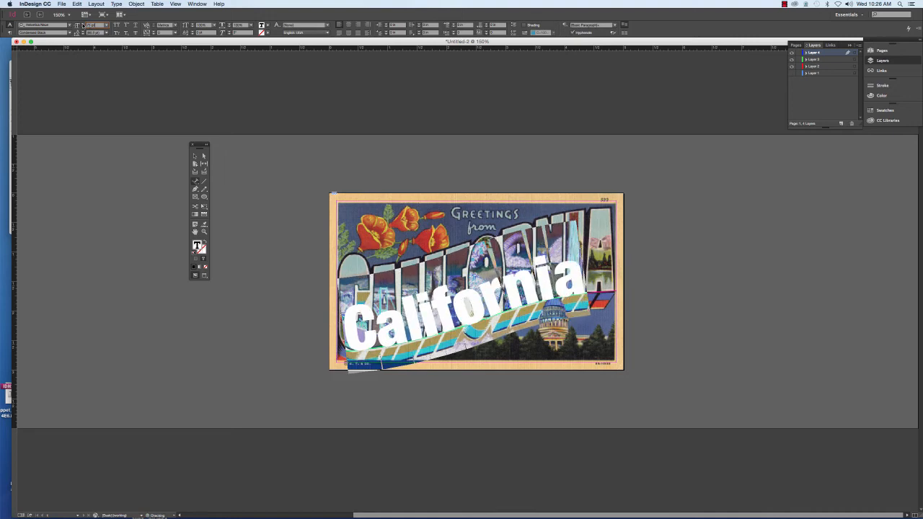
left_click(83, 25)
left_click(83, 24)
left_click(83, 24)
left_click(83, 24)
left_click(83, 25)
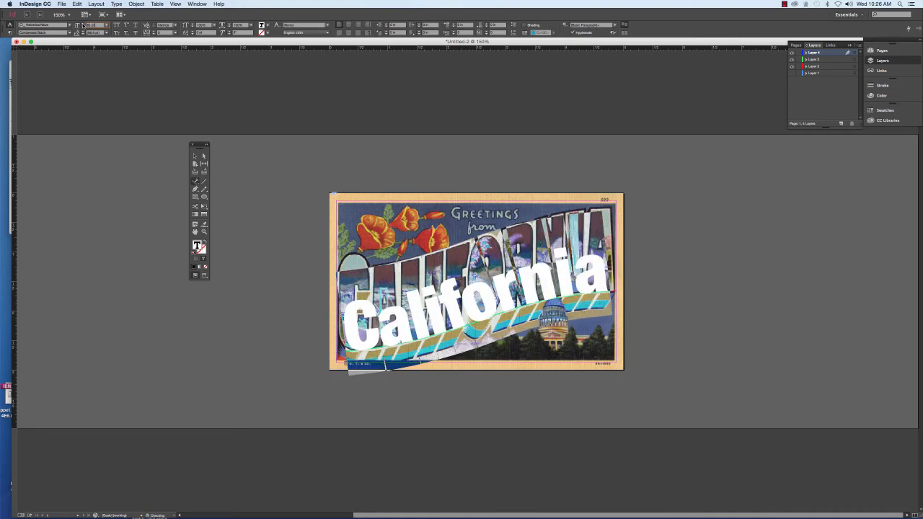
left_click(83, 25)
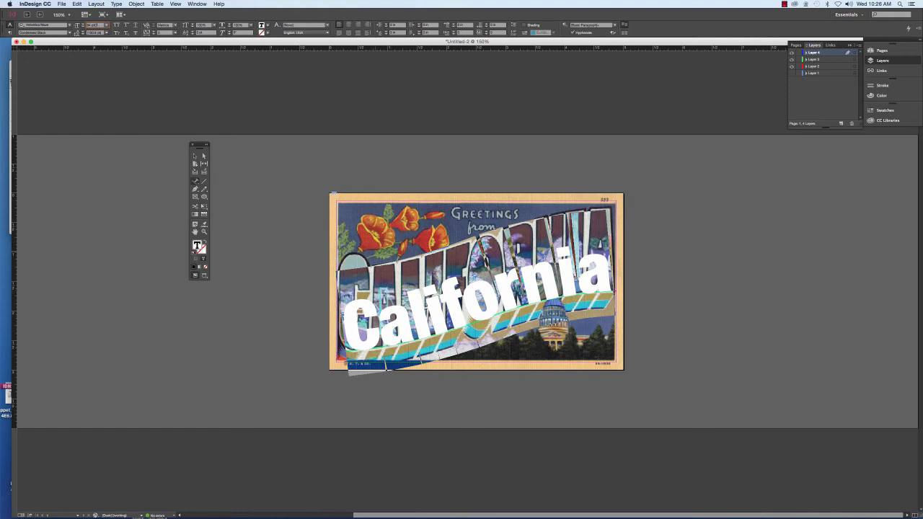
Replace the word on the curve with CALIFORNIA in capital letters.
key("Return")
type("CAL")
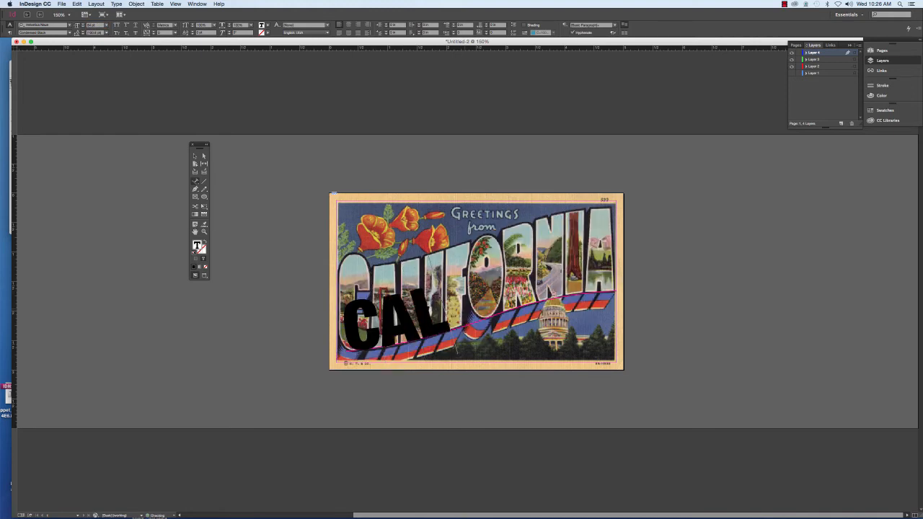
type("IFORNI")
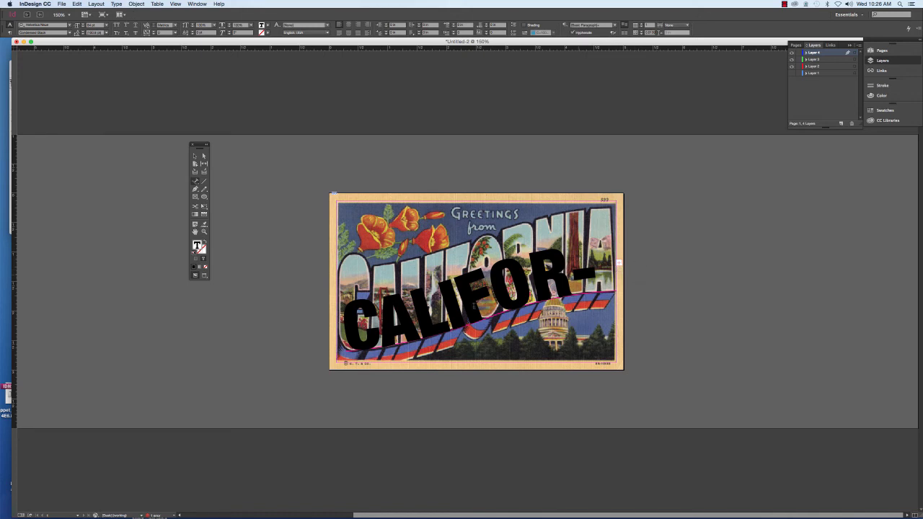
Select all the text on the curve and fine-tune its font size downward until the whole word CALIFORNIA fills the path.
left_click(370, 334)
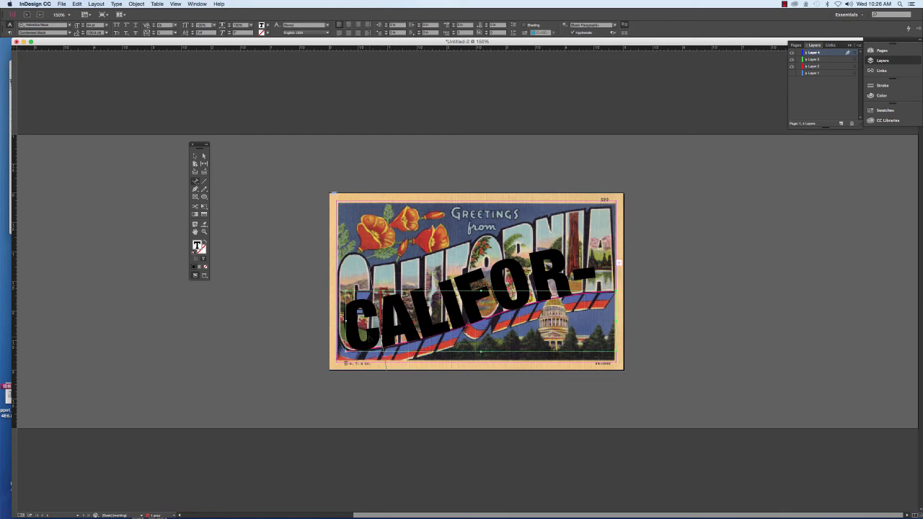
key("super+a")
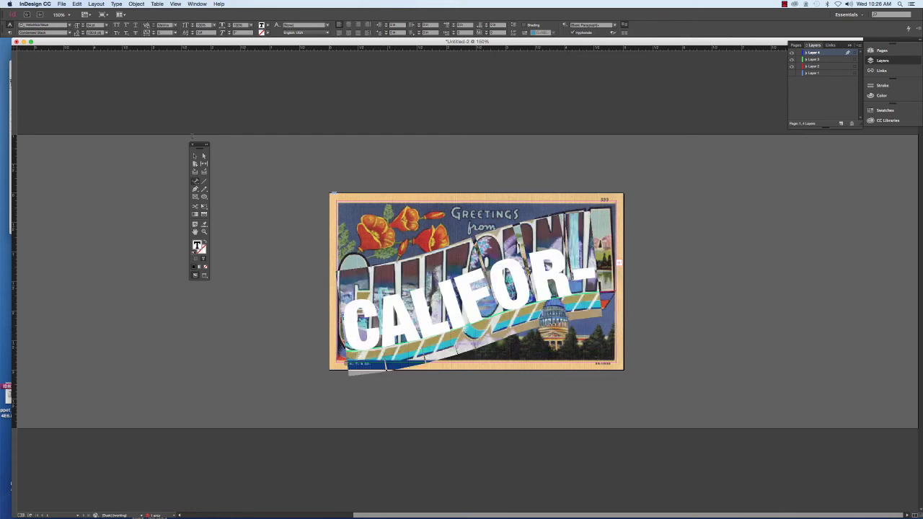
left_click(83, 27)
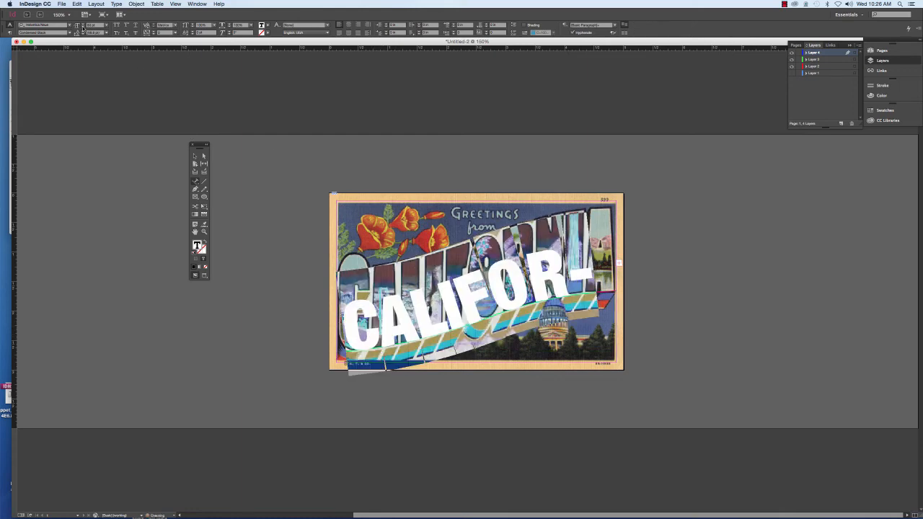
left_click(83, 27)
left_click(83, 27)
left_click(83, 26)
left_click(83, 27)
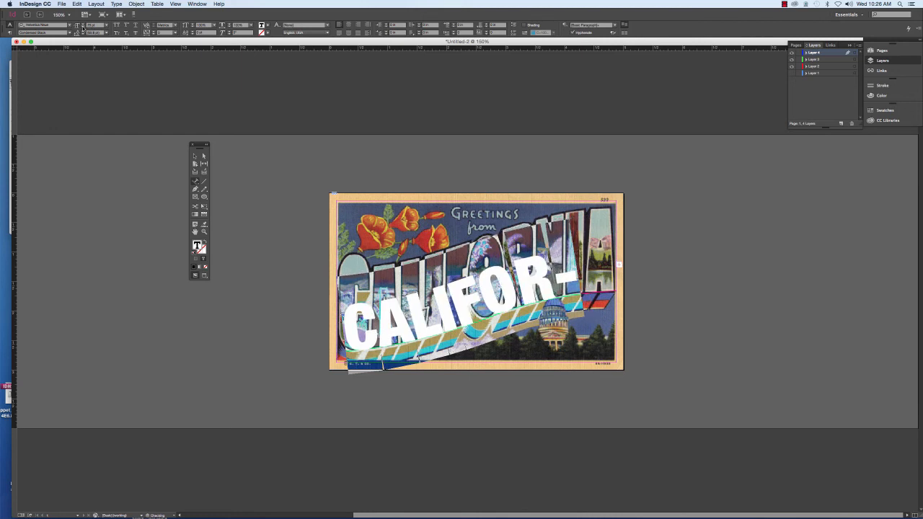
left_click(83, 27)
left_click(83, 26)
left_click(83, 26)
left_click(83, 27)
left_click(83, 27)
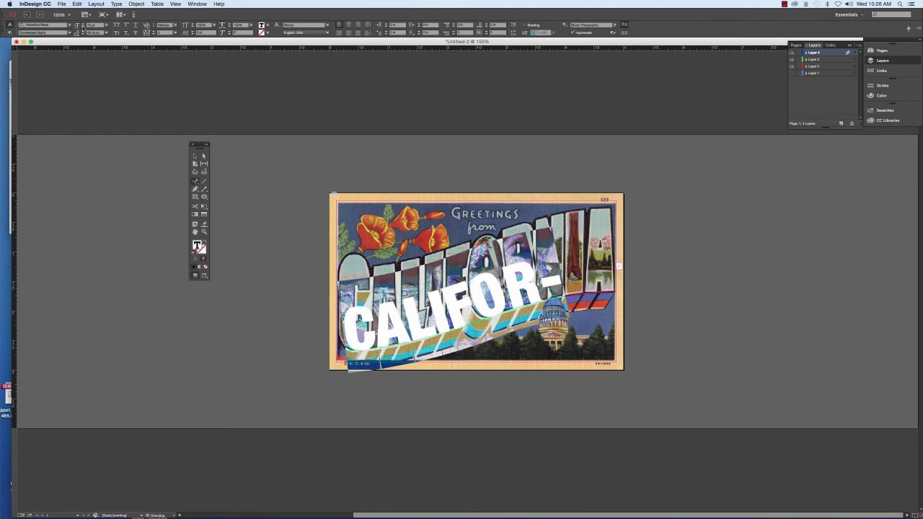
left_click(83, 27)
left_click(83, 27)
left_click(83, 27)
left_click(83, 26)
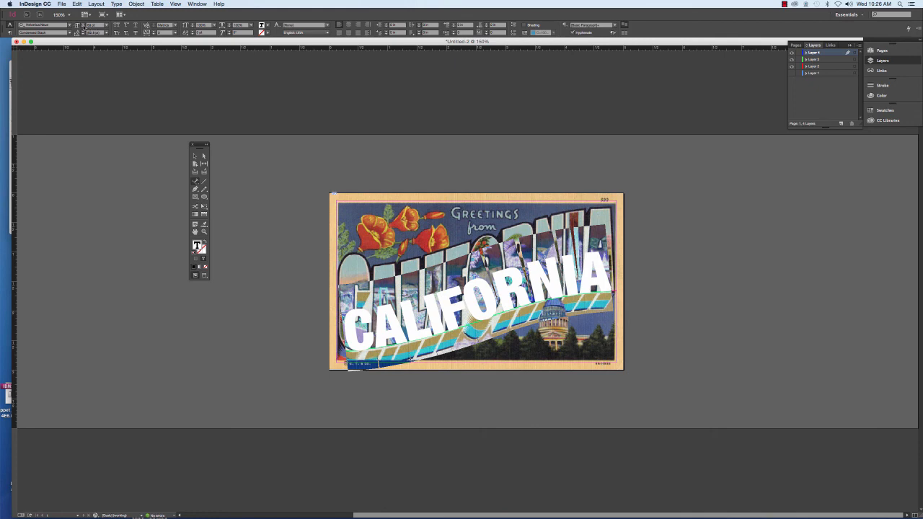
left_click(83, 27)
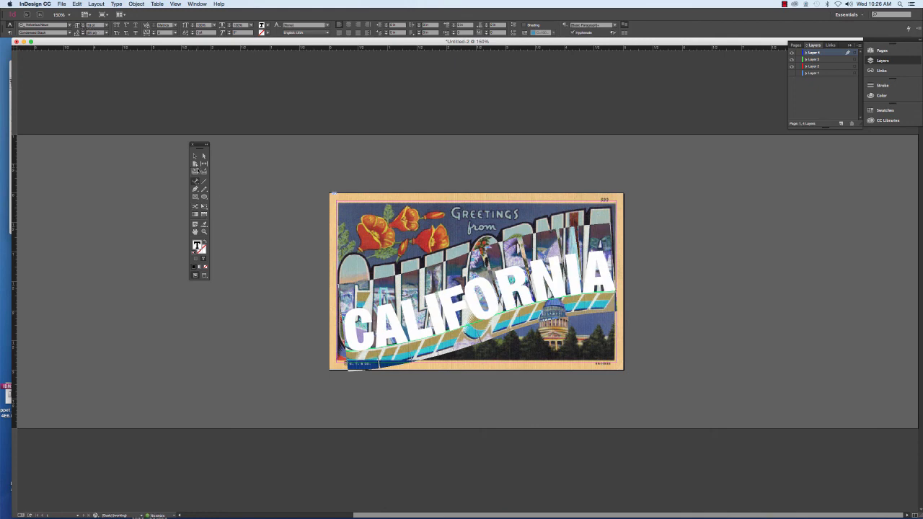
Leave text editing, deselect the lettering and hide Layer 2 with the postcard image.
left_click(195, 155)
left_click(262, 231)
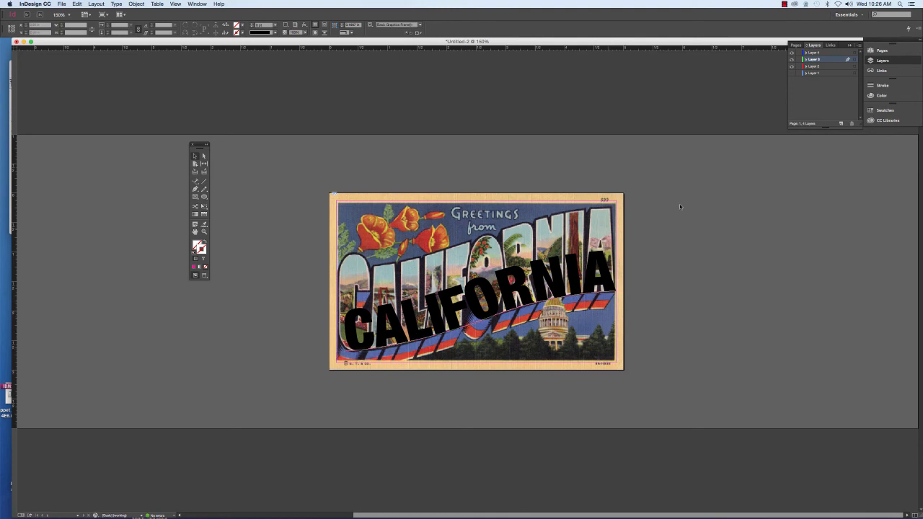
left_click(793, 66)
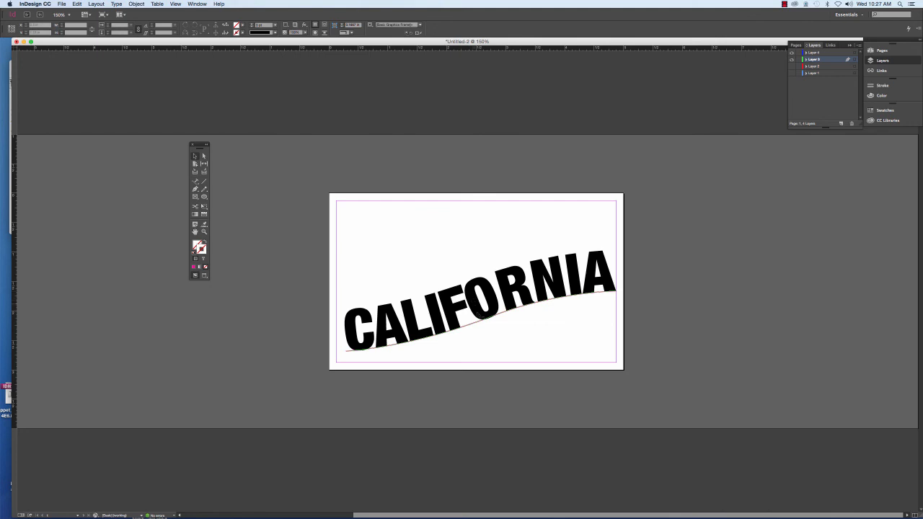
Set the stroke of the magenta curve under CALIFORNIA to None and deselect it.
left_click(477, 326)
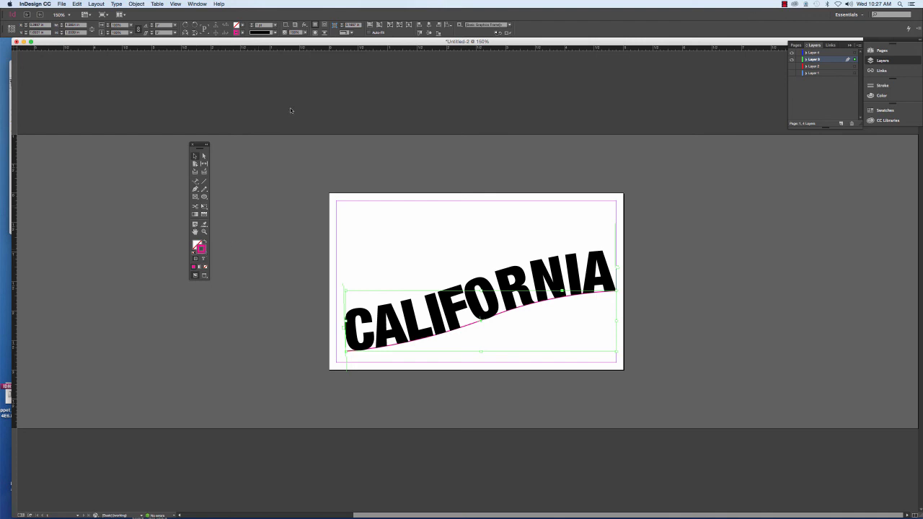
left_click(243, 33)
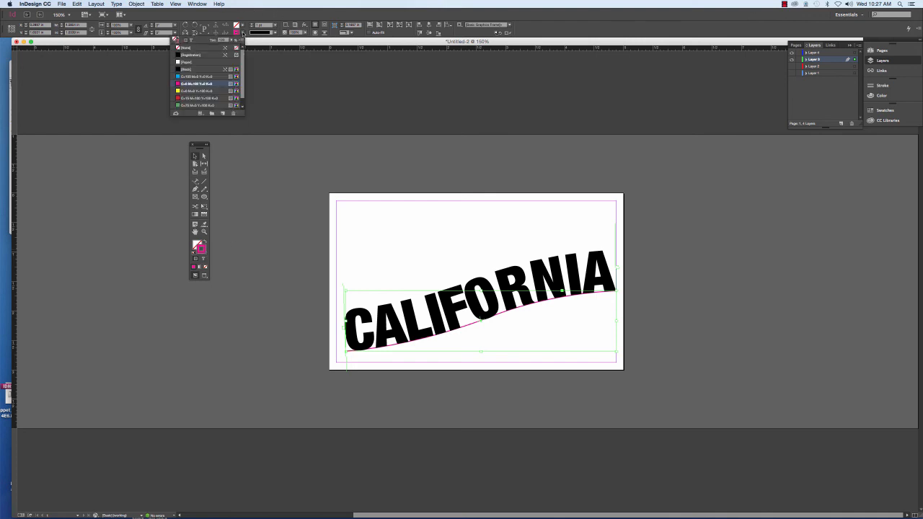
left_click(206, 48)
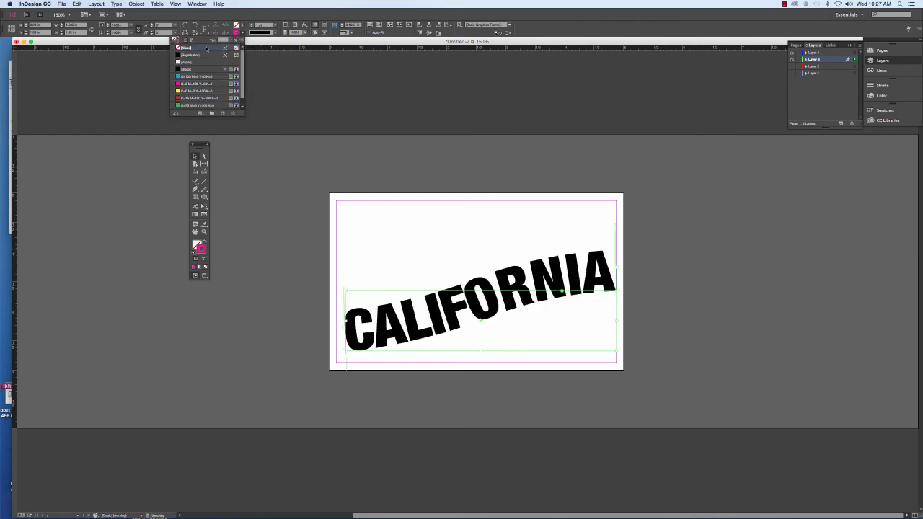
left_click(296, 158)
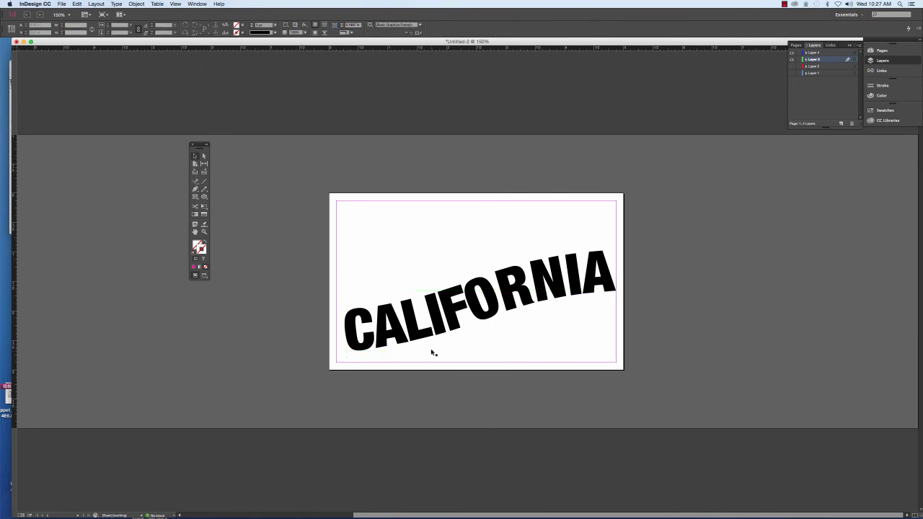